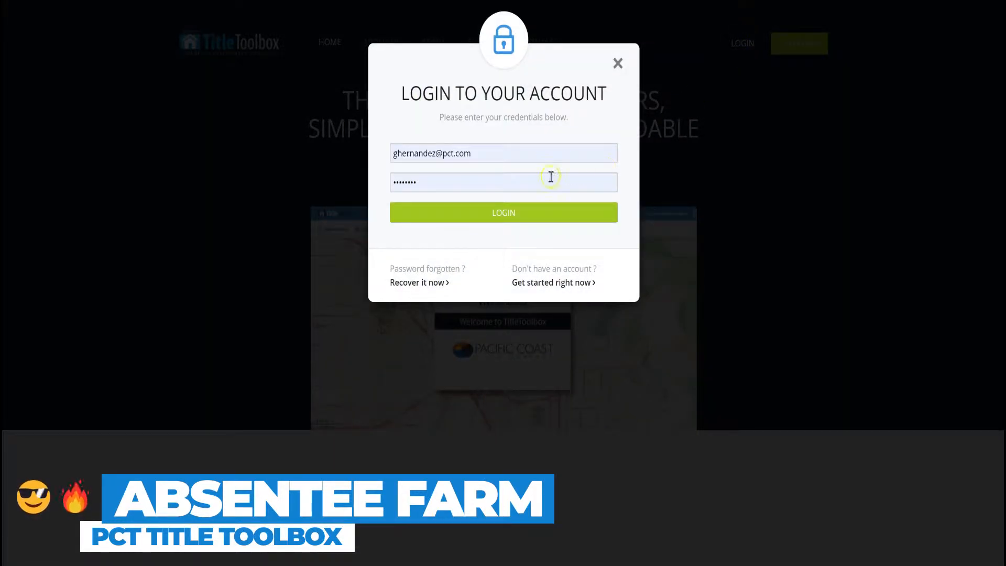
Log in to Title Toolbox with the account e-mail and password.
left_click(499, 213)
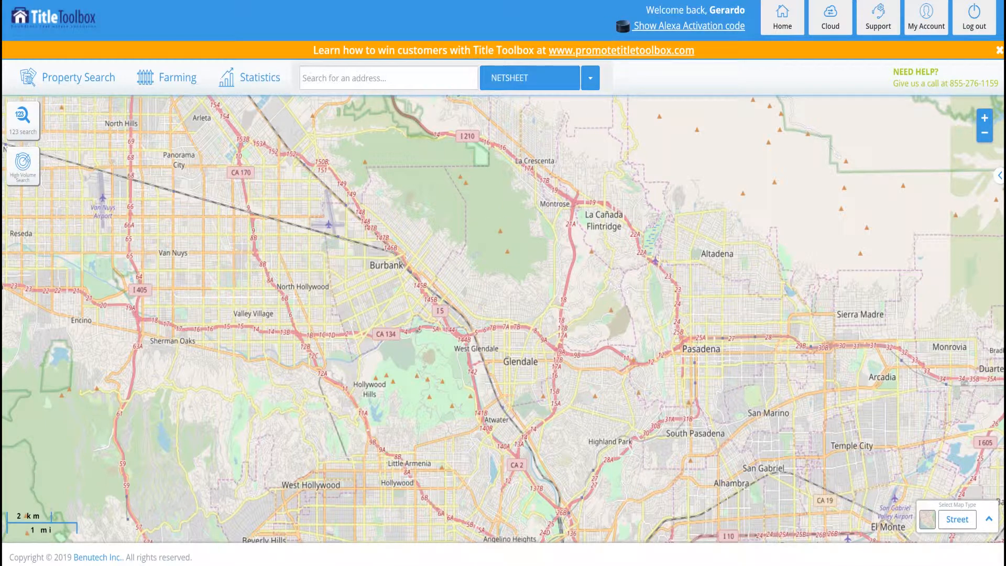
Choose Radius Search from the Farming menu's Search options.
left_click(163, 83)
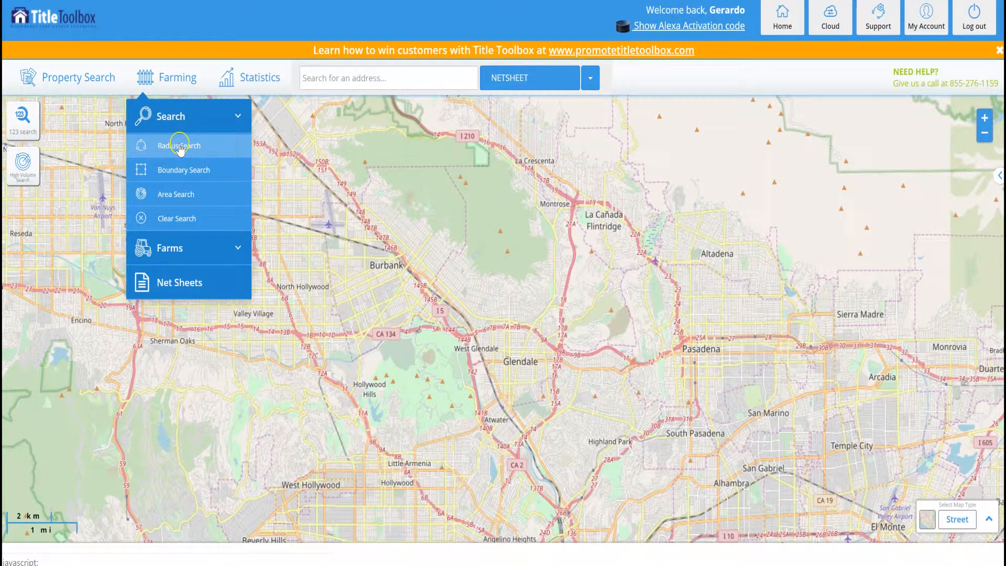
left_click(171, 173)
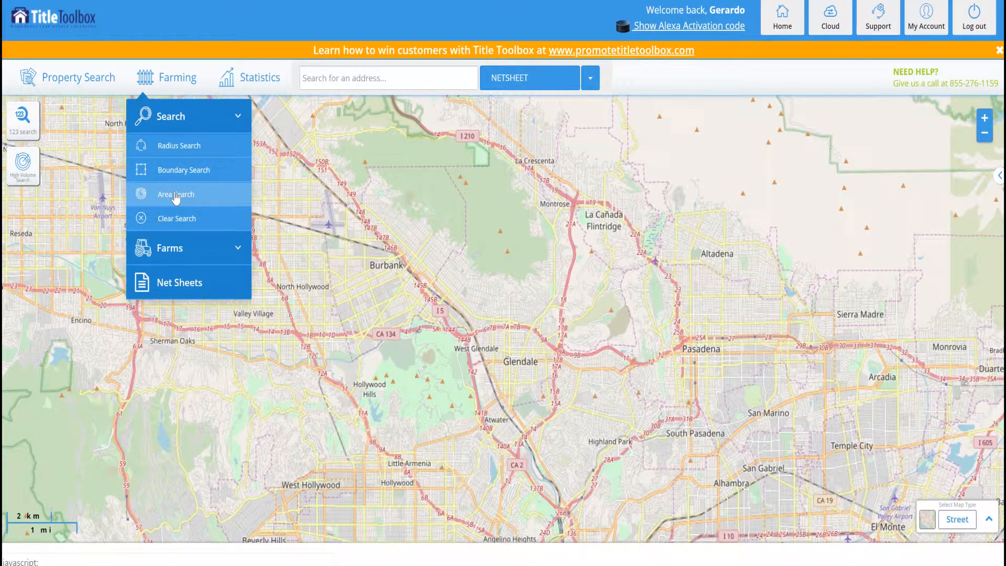
left_click(191, 154)
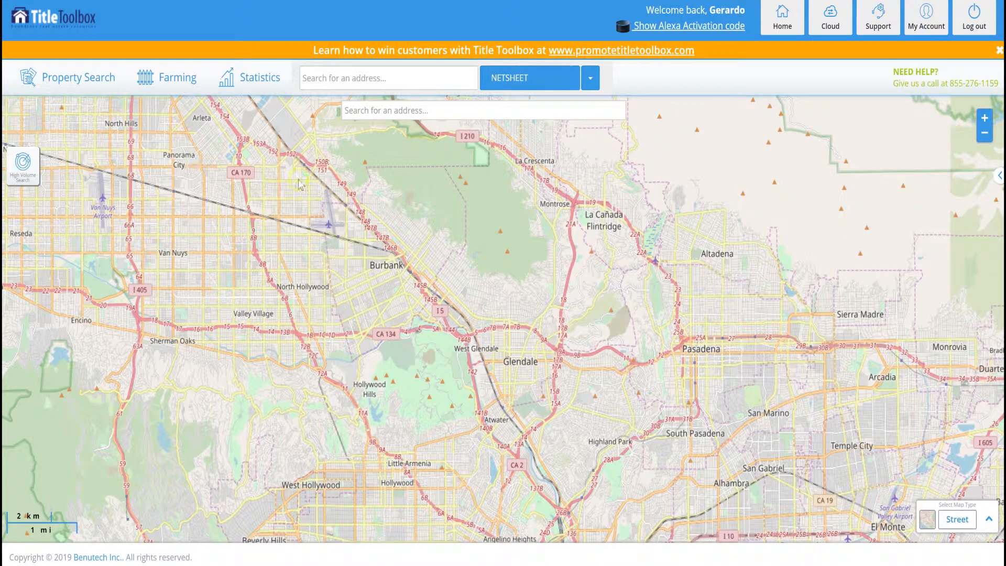
left_click(402, 115)
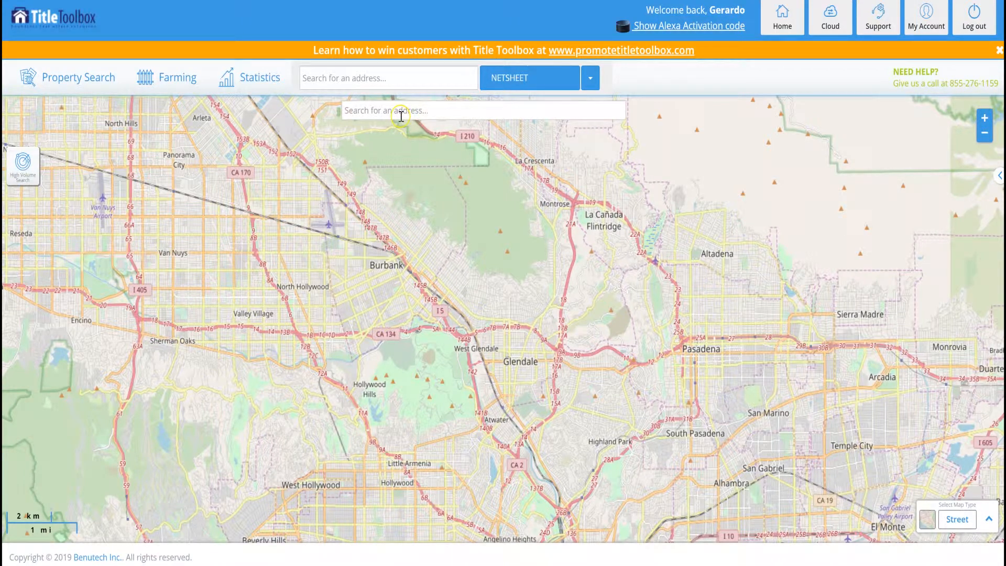
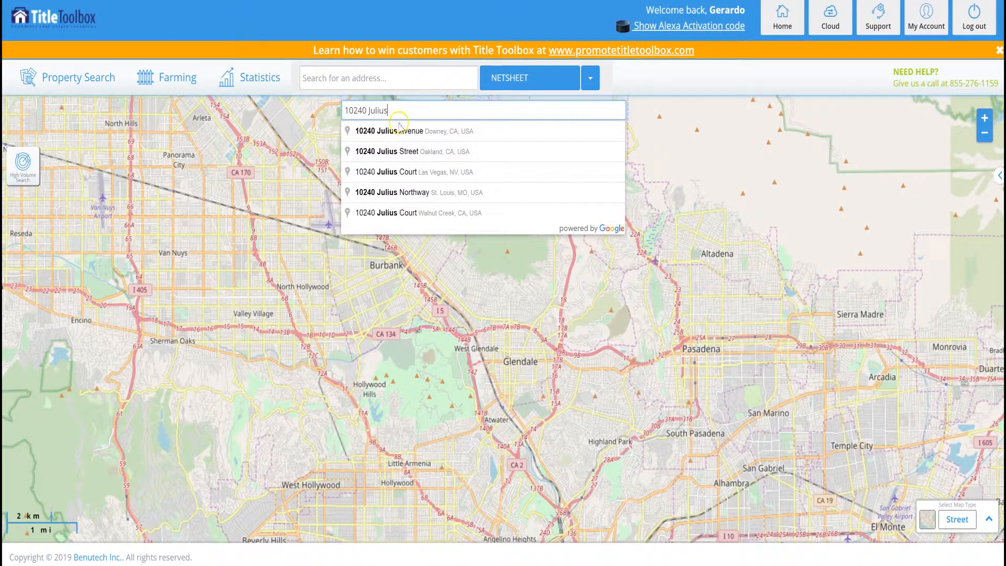
left_click(397, 131)
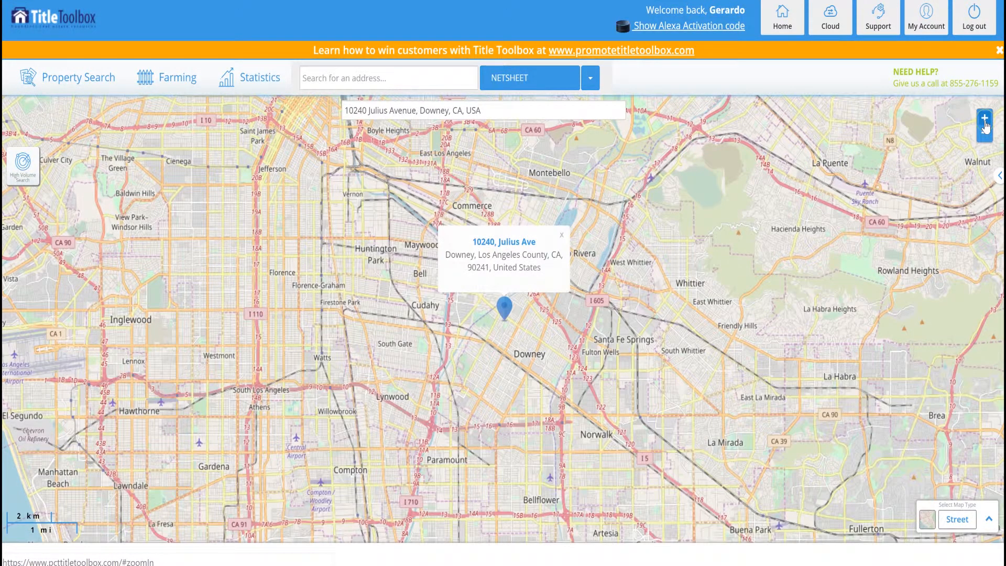
left_click(985, 123)
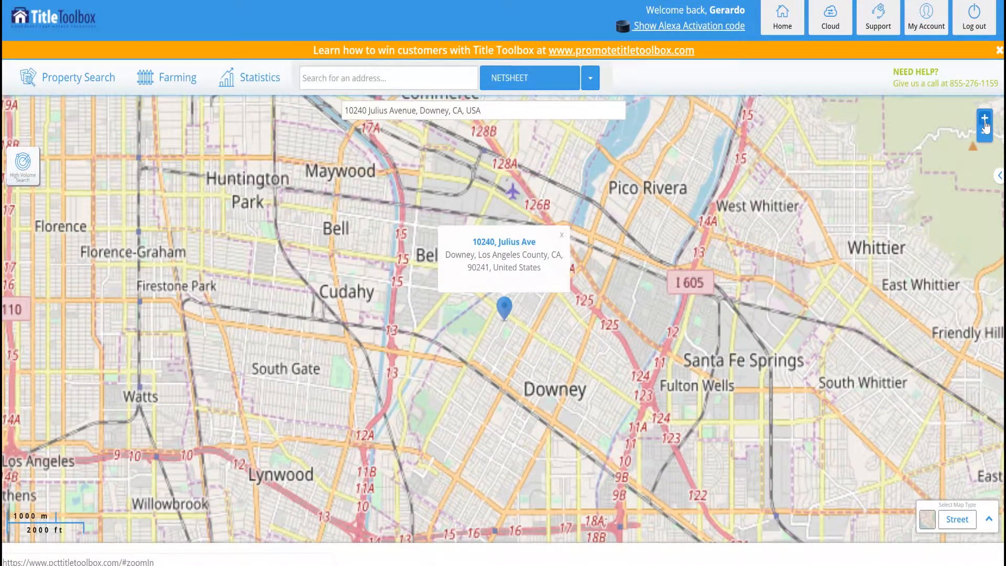
left_click(985, 123)
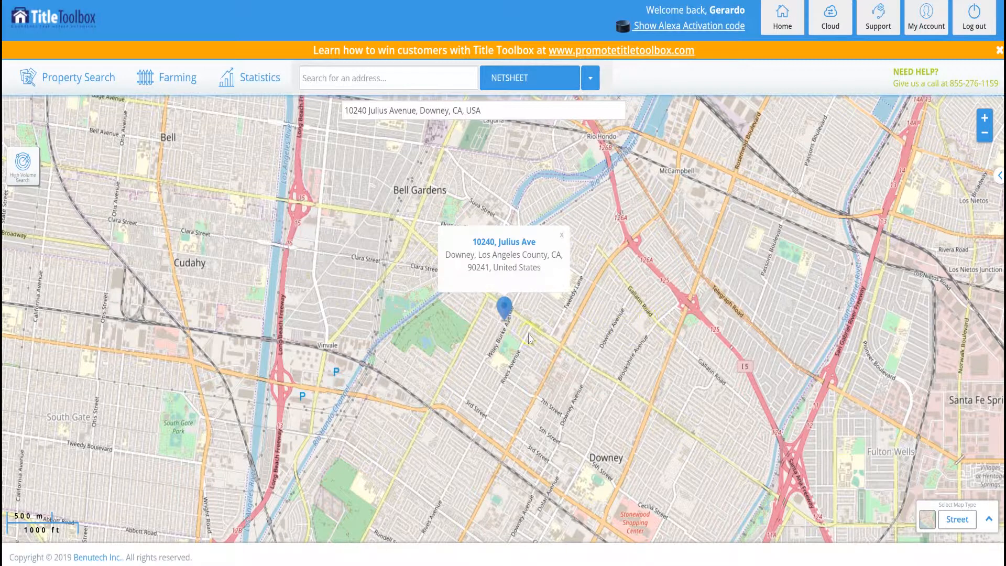
left_click(503, 329)
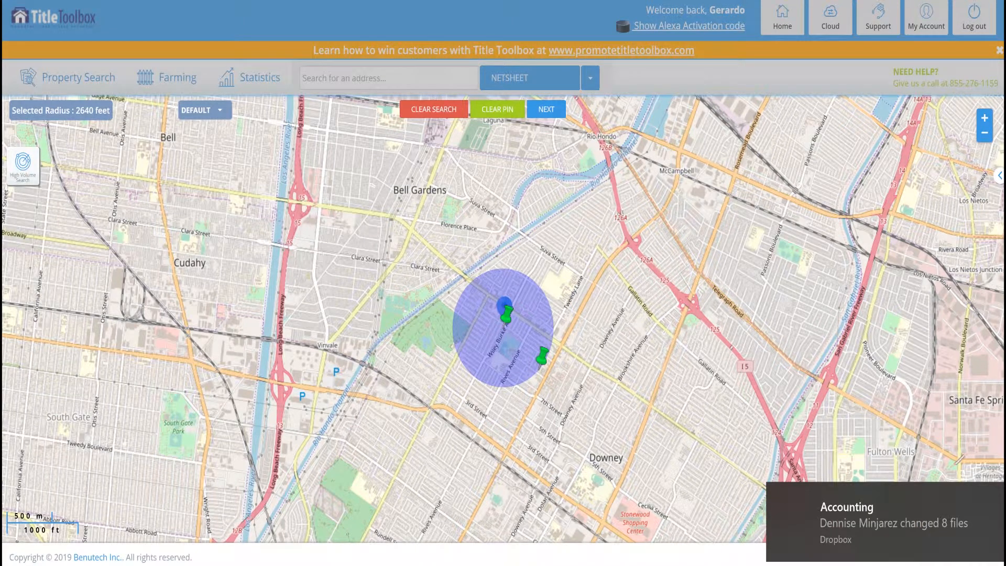
Shift the circle centre slightly south and widen the radius to 3880 feet.
left_click(997, 494)
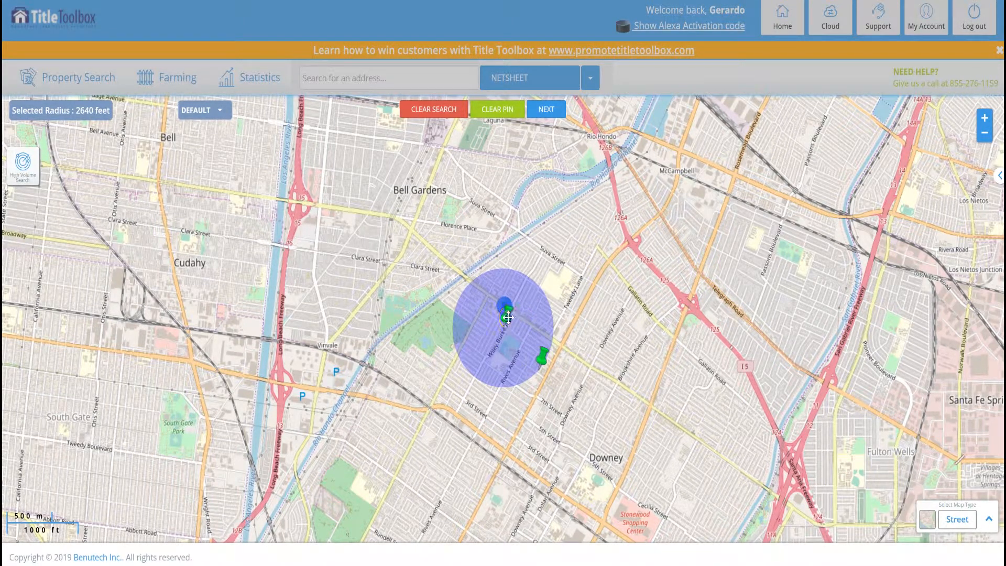
left_click_drag(508, 317, 501, 344)
left_click(535, 387)
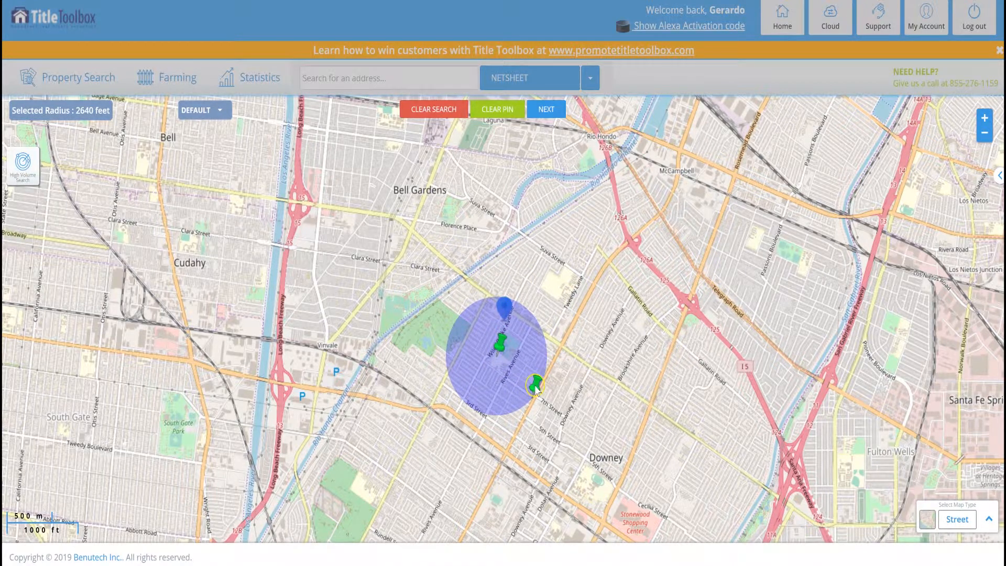
left_click_drag(536, 387, 554, 410)
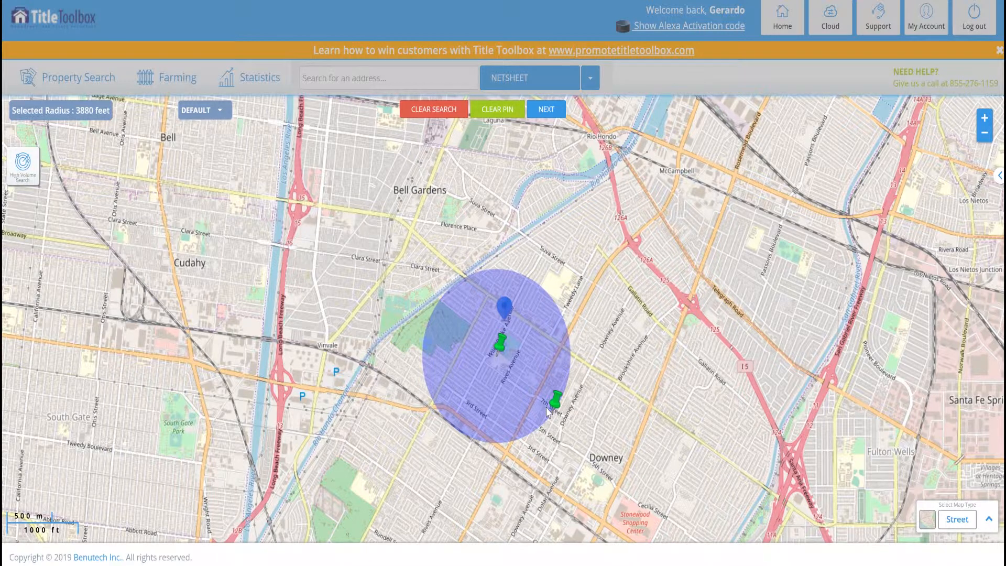
left_click(549, 112)
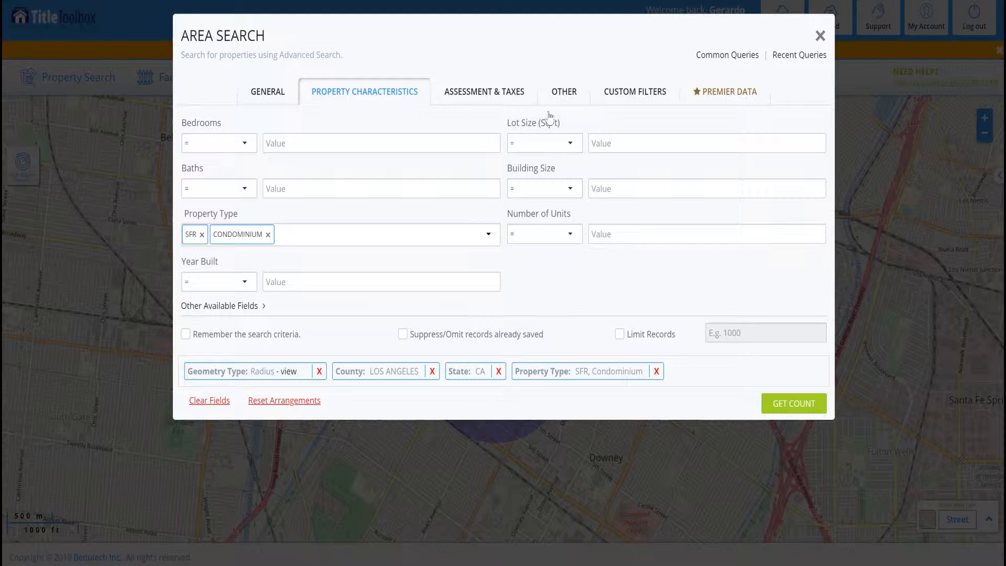
Set the NonOwner custom filter to Yes and get the count of 137 matching properties.
left_click(638, 96)
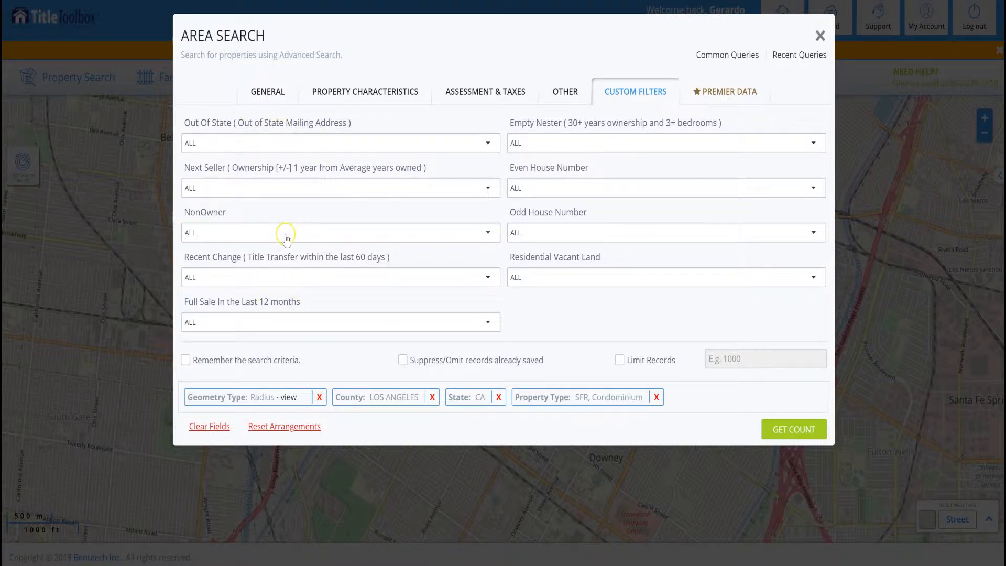
left_click(286, 238)
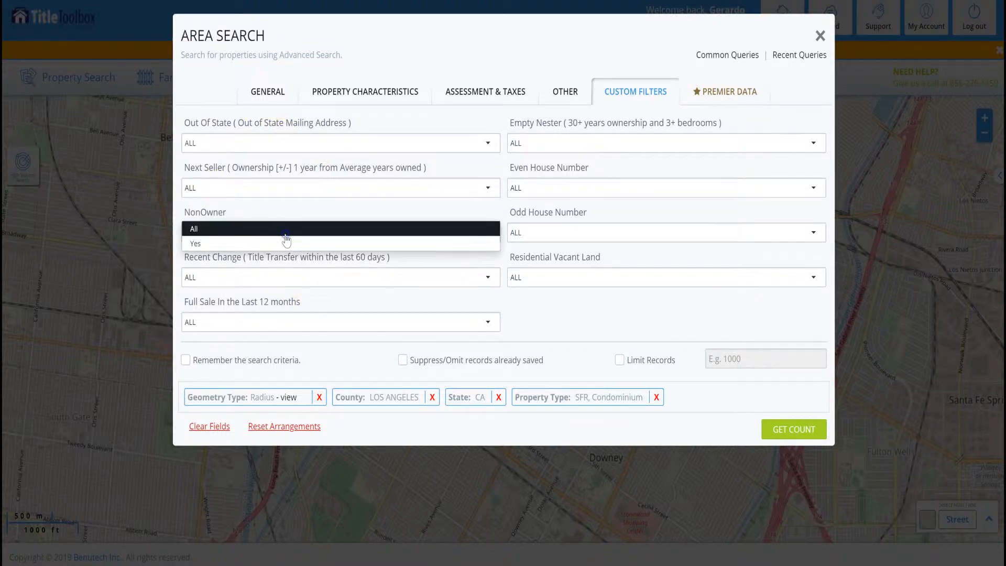
left_click(196, 244)
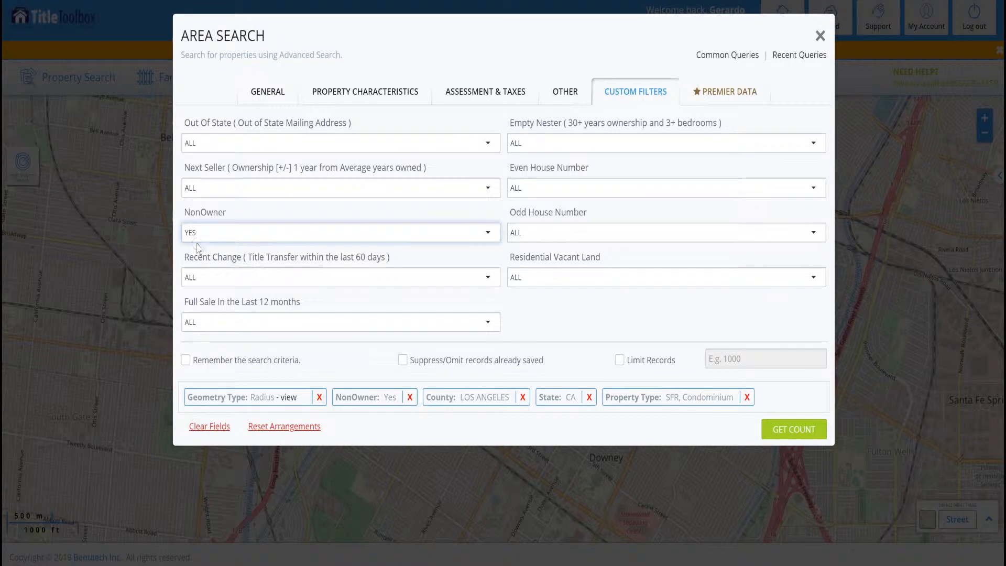
left_click(781, 431)
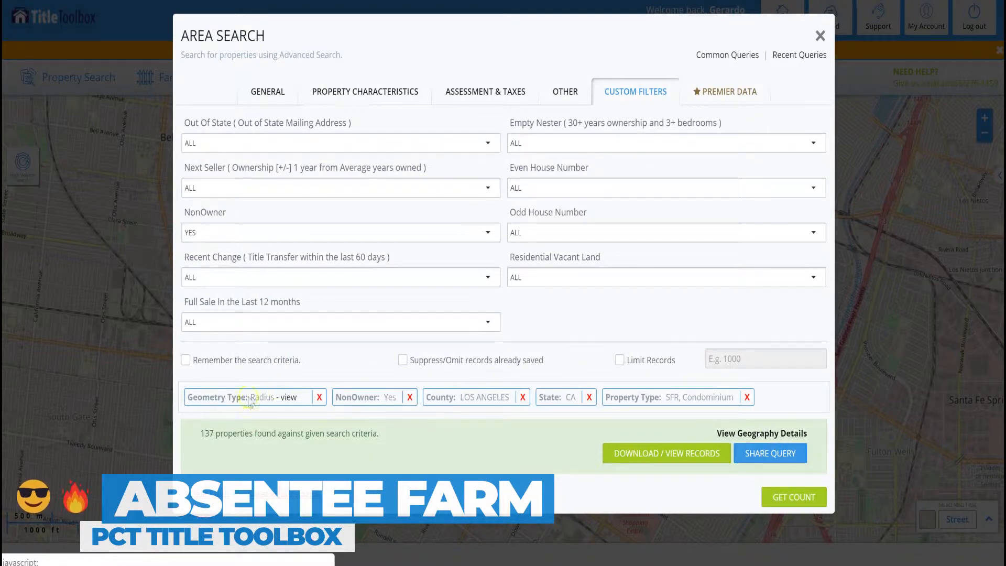
left_click(690, 457)
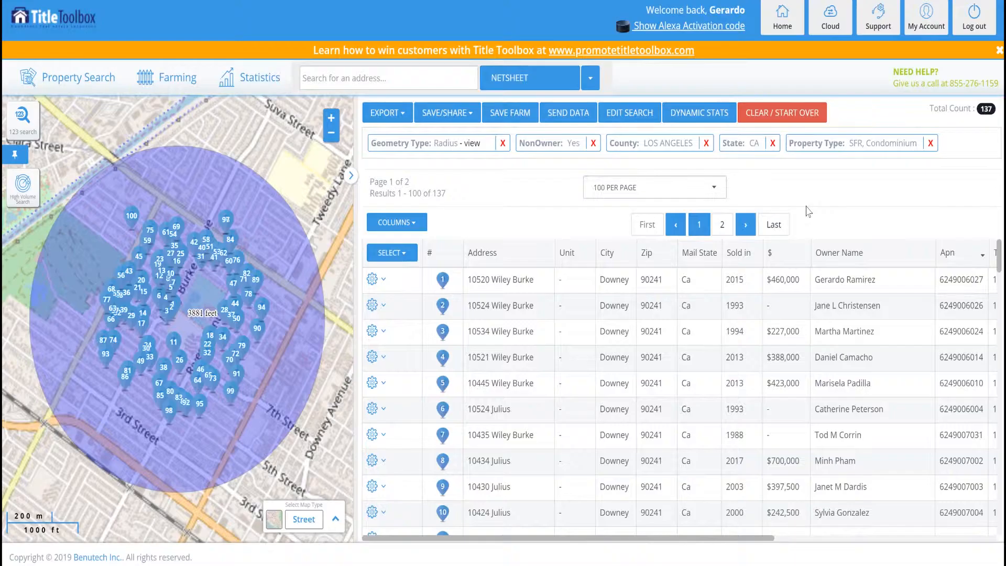
Browse the 137 records in the results table alongside the numbered map markers.
left_click(813, 191)
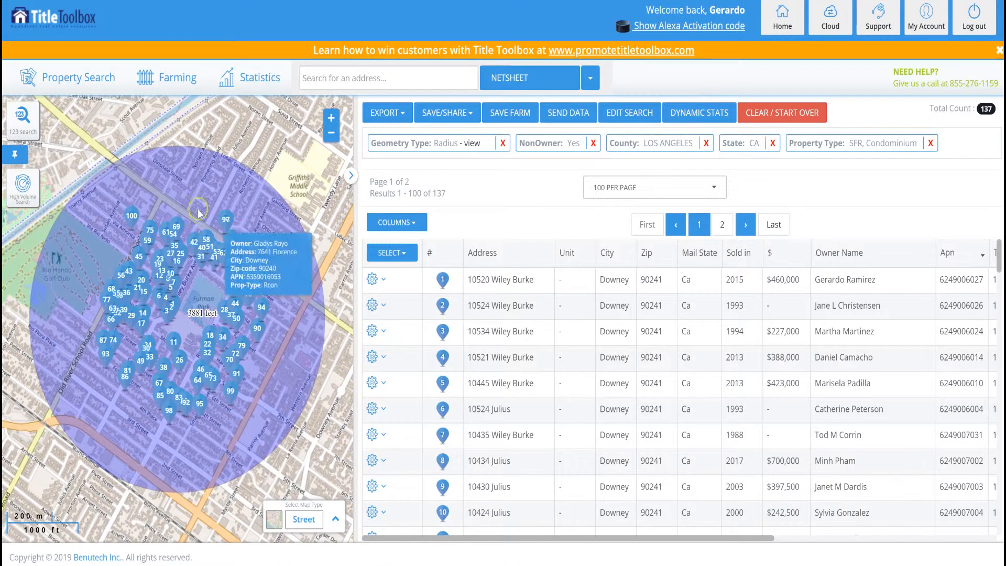
mouse_move(186, 410)
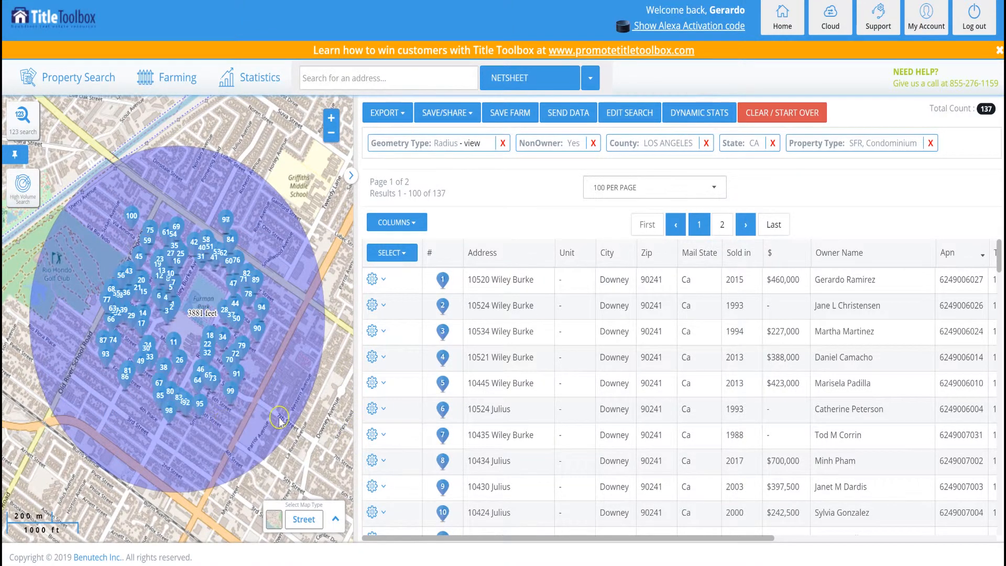
scroll(504, 336, "down", 8)
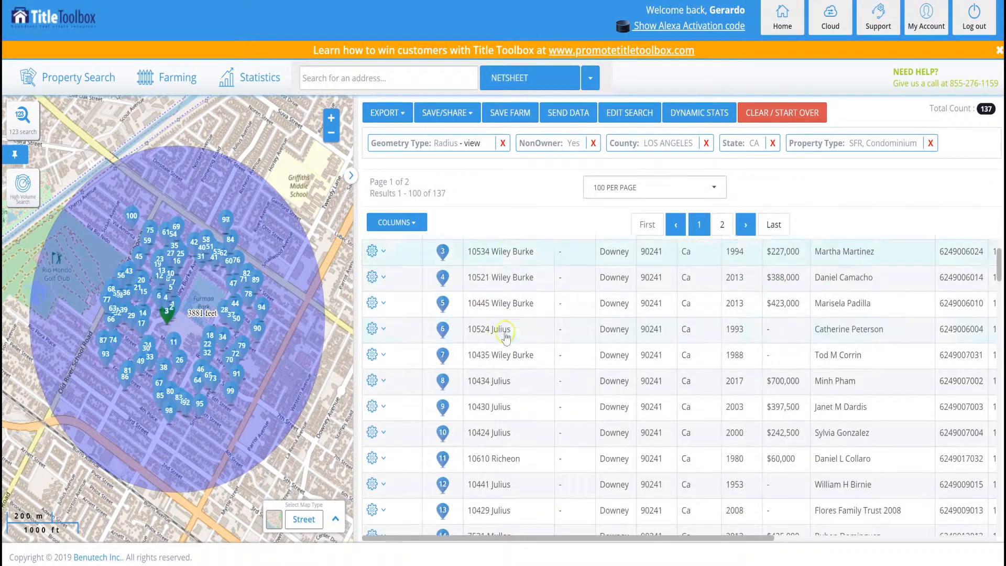
scroll(518, 367, "up", 8)
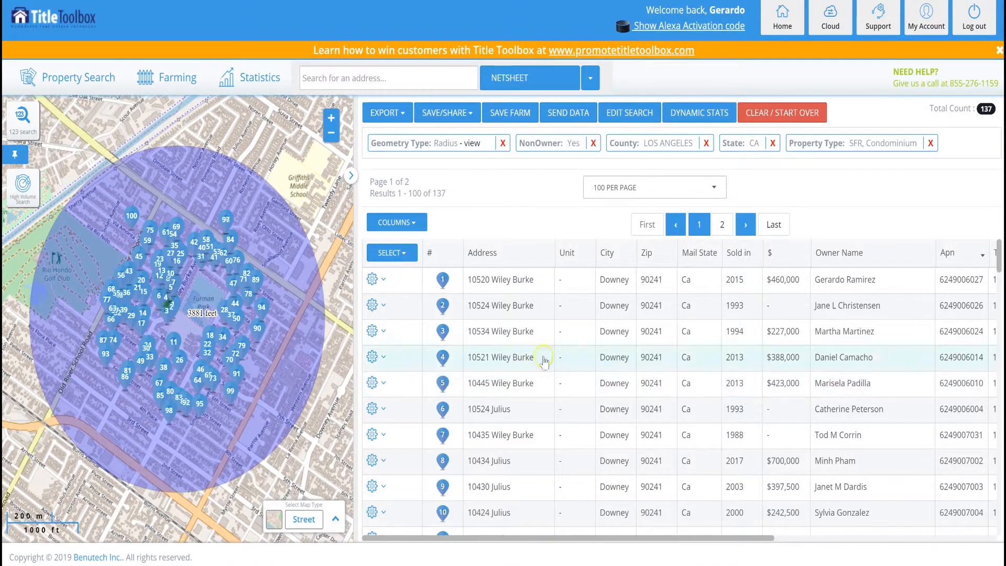
left_click_drag(722, 538, 886, 537)
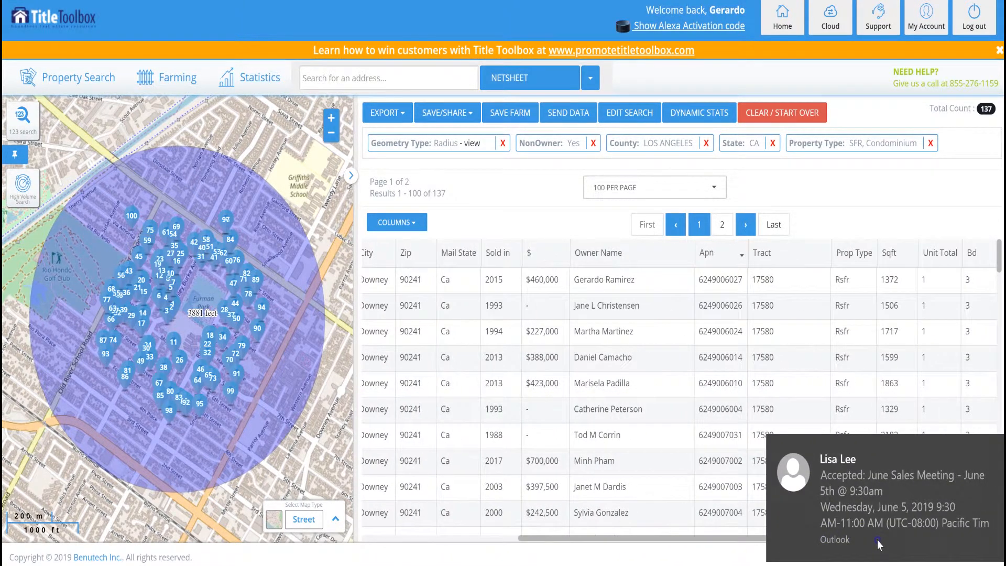
left_click(993, 446)
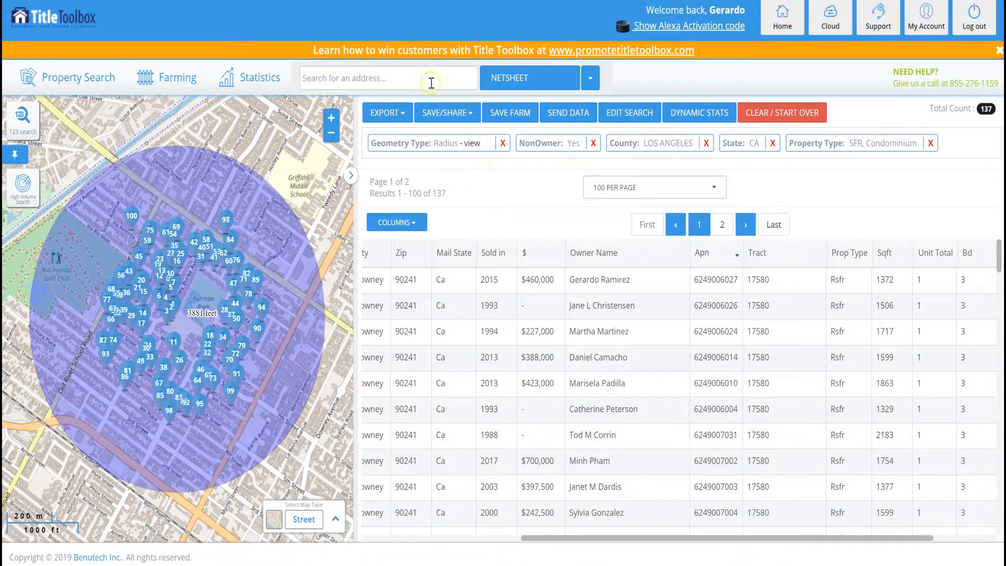
left_click(458, 114)
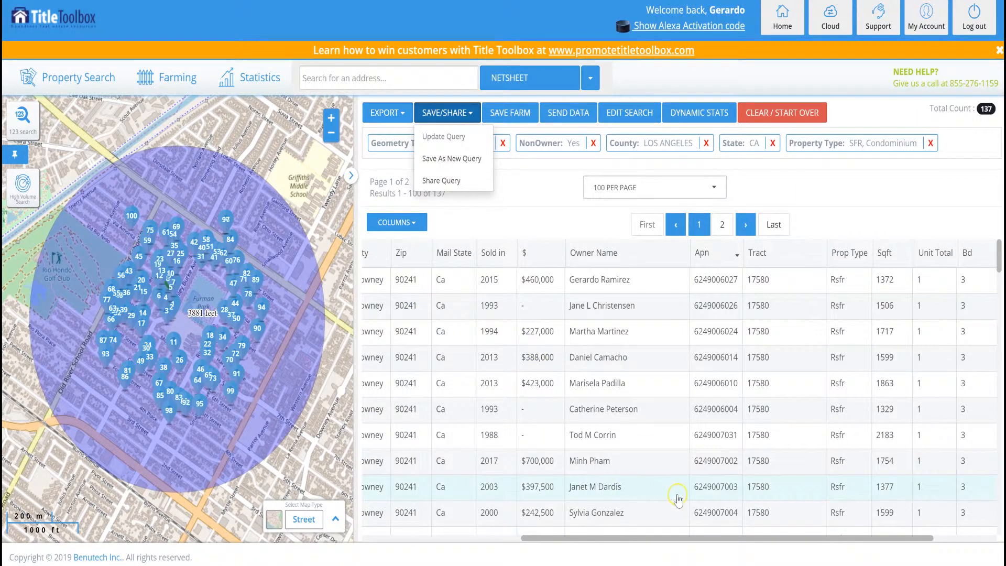
Export the results as Labels PDF from the Export options.
left_click(401, 116)
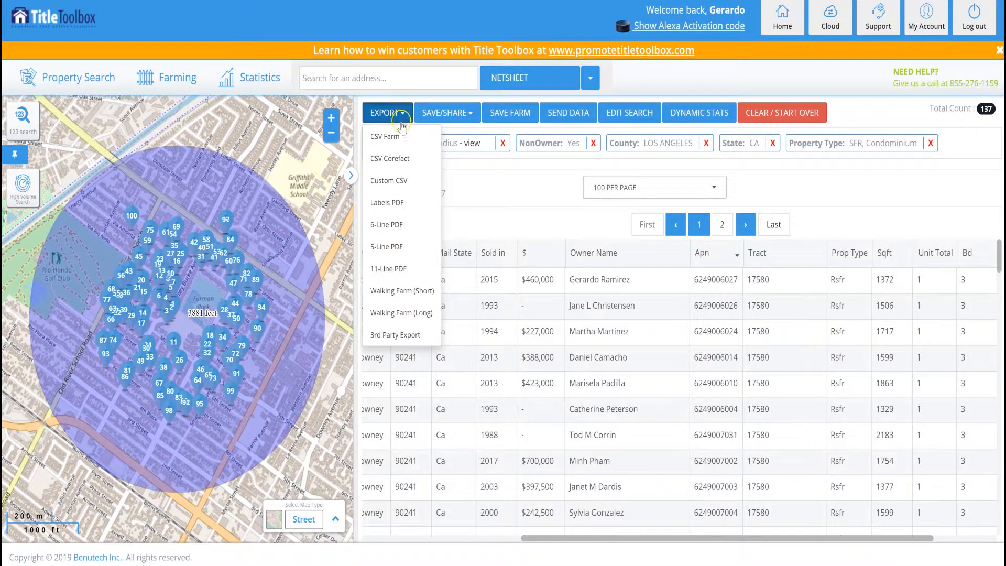
left_click(395, 205)
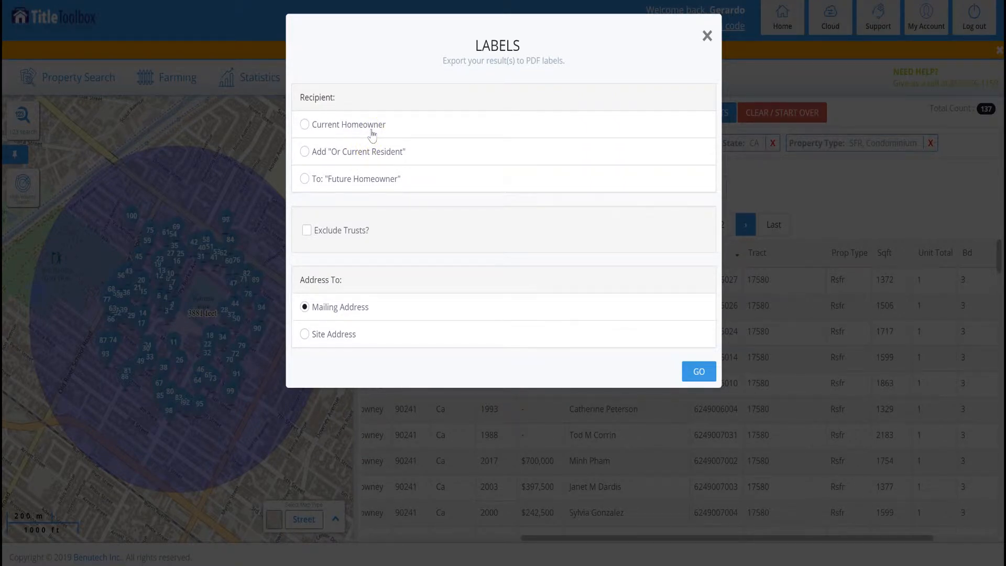
Address the labels to 'Future Homeowner' at each property's site address and generate the PDF.
left_click(361, 182)
left_click(322, 337)
left_click(328, 337)
left_click(698, 375)
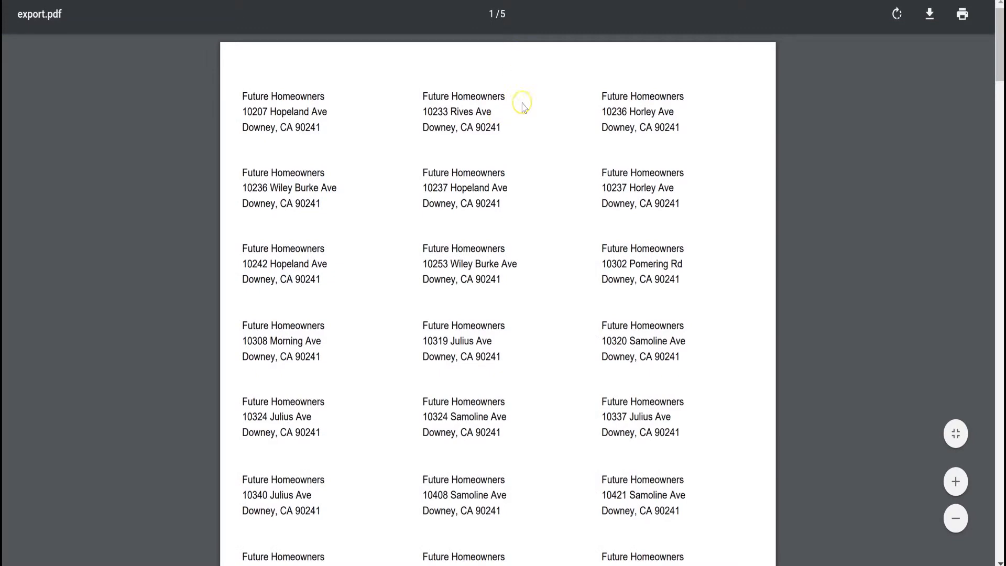
Scroll through export.pdf to review the Future Homeowners labels for Downey, CA 90241.
scroll(523, 173, "down", 2)
scroll(524, 173, "down", 5)
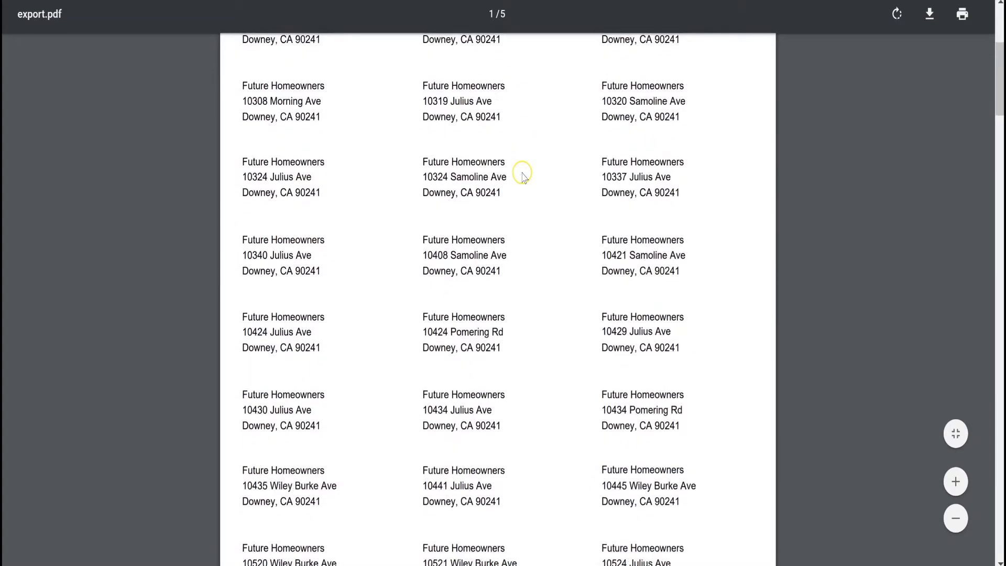